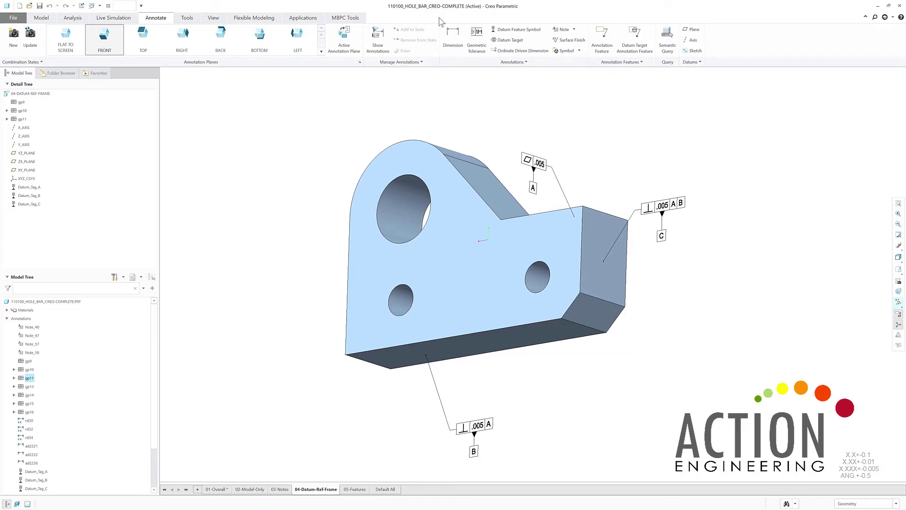
Run a semantic query on the .005 flatness tolerance and datum A symbol to examine which surface they reference.
{"action": "left_click", "coordinate": [668, 38]}
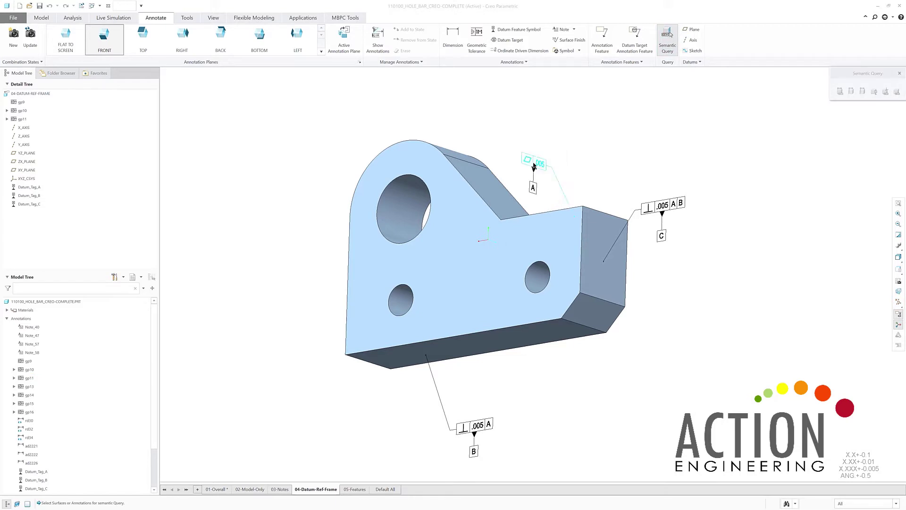
{"action": "left_click", "coordinate": [553, 163]}
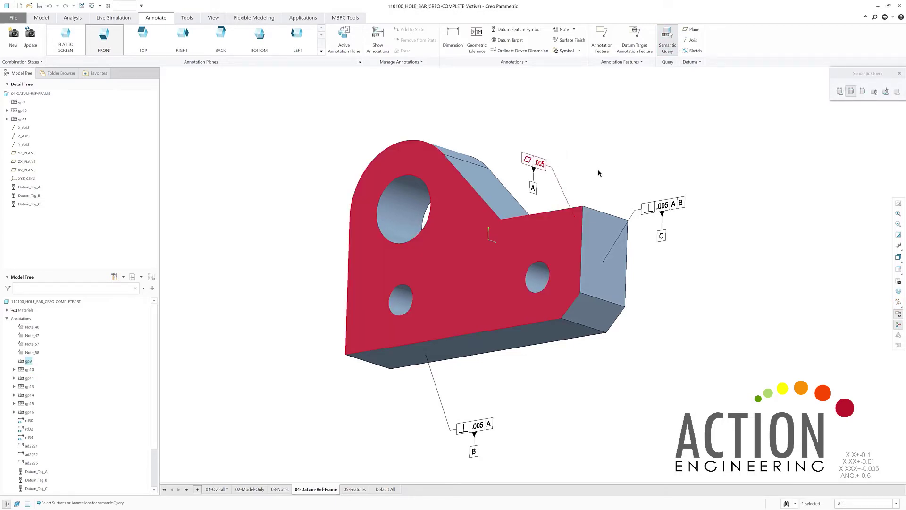
{"action": "left_click", "coordinate": [533, 188]}
{"action": "left_click", "coordinate": [900, 74]}
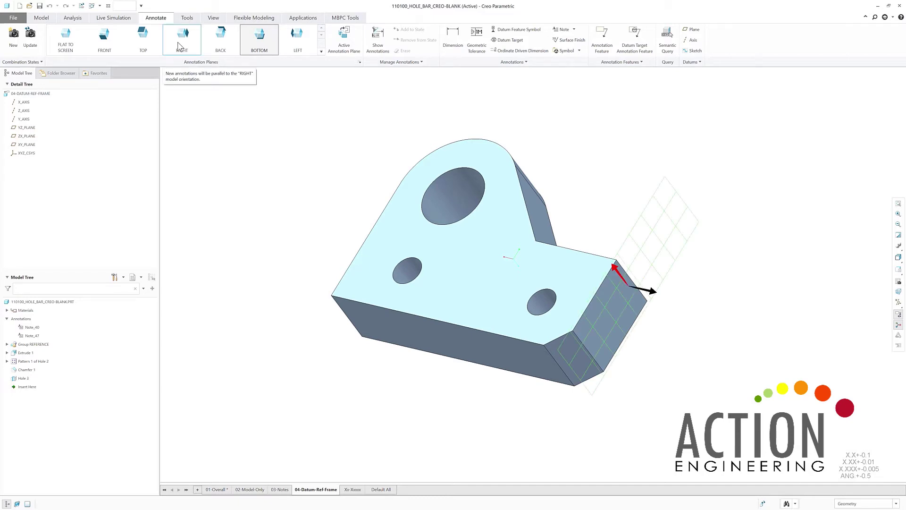
Place a flatness tolerance of 0.005 on the large face with the holes, using the LEFT annotation plane.
{"action": "left_click", "coordinate": [298, 48]}
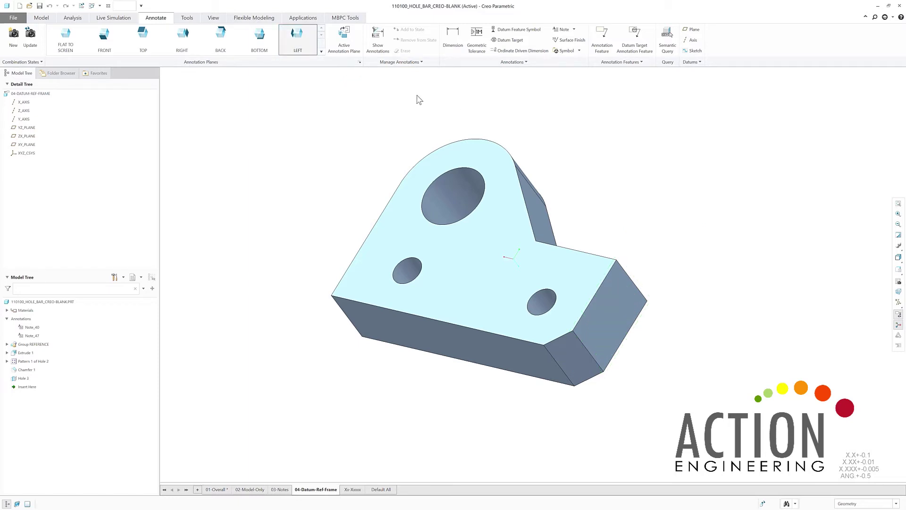
{"action": "left_click", "coordinate": [480, 49]}
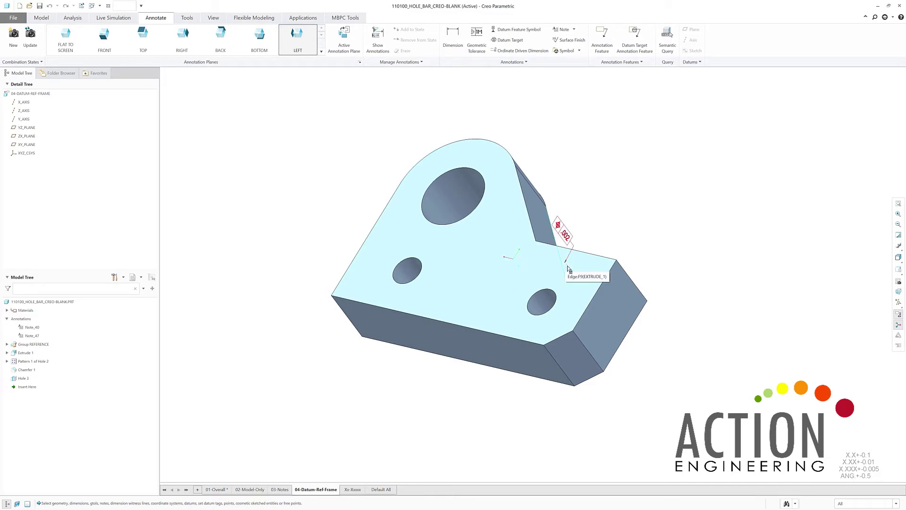
{"action": "left_click", "coordinate": [569, 267]}
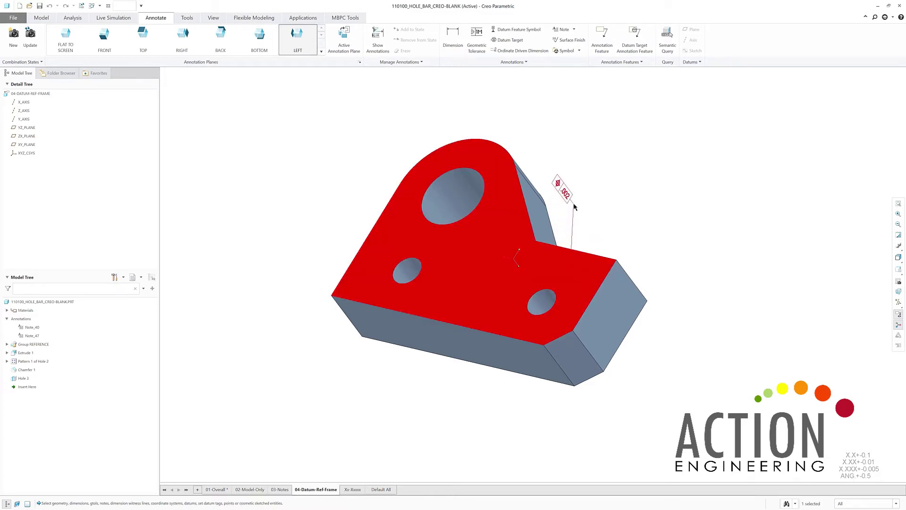
{"action": "middle_click", "coordinate": [573, 206]}
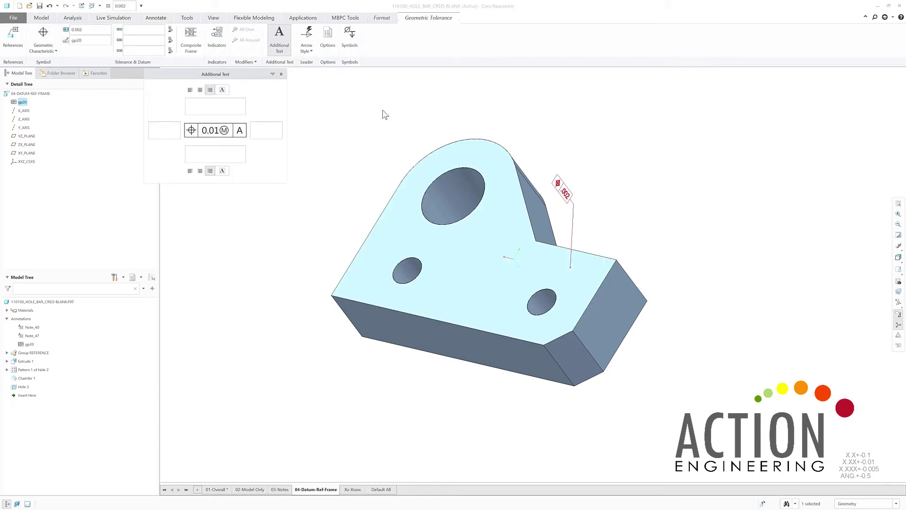
{"action": "left_click", "coordinate": [52, 50]}
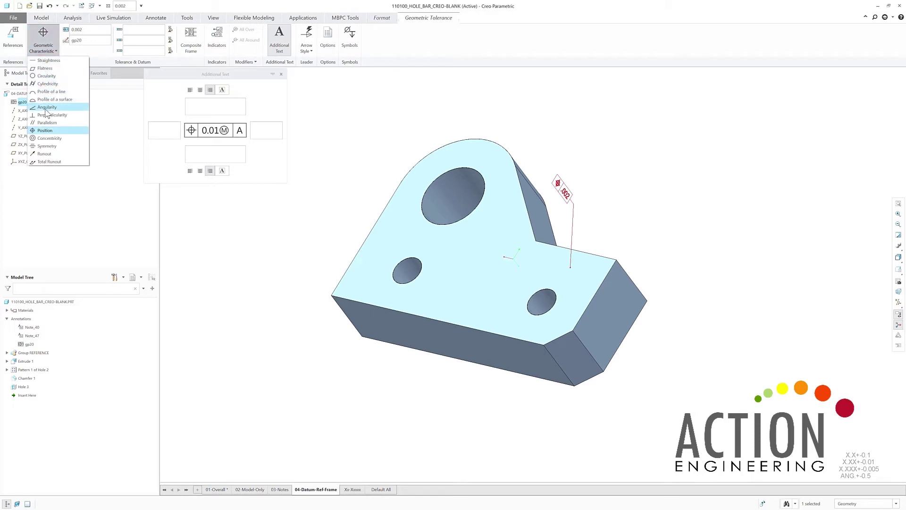
{"action": "left_click", "coordinate": [45, 68]}
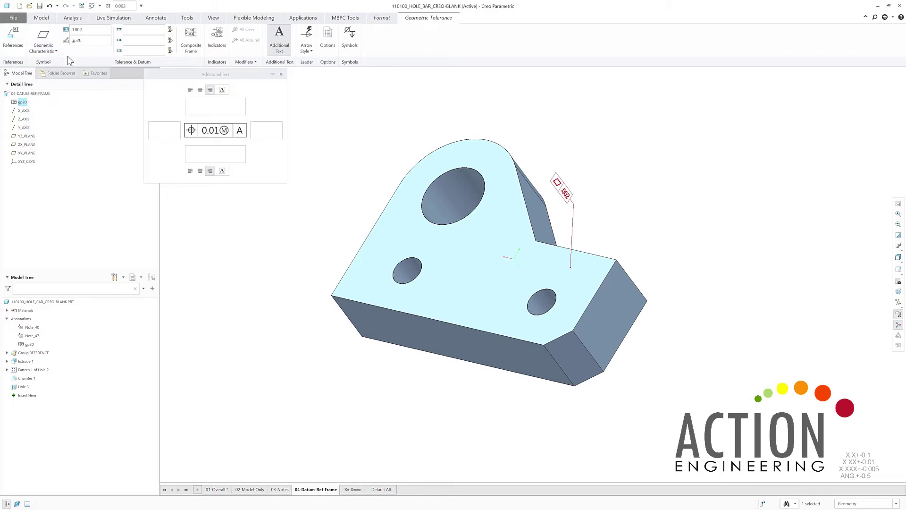
{"action": "left_click_drag", "start_coordinate": [81, 29], "coordinate": [89, 33]}
{"action": "left_click", "coordinate": [253, 268]}
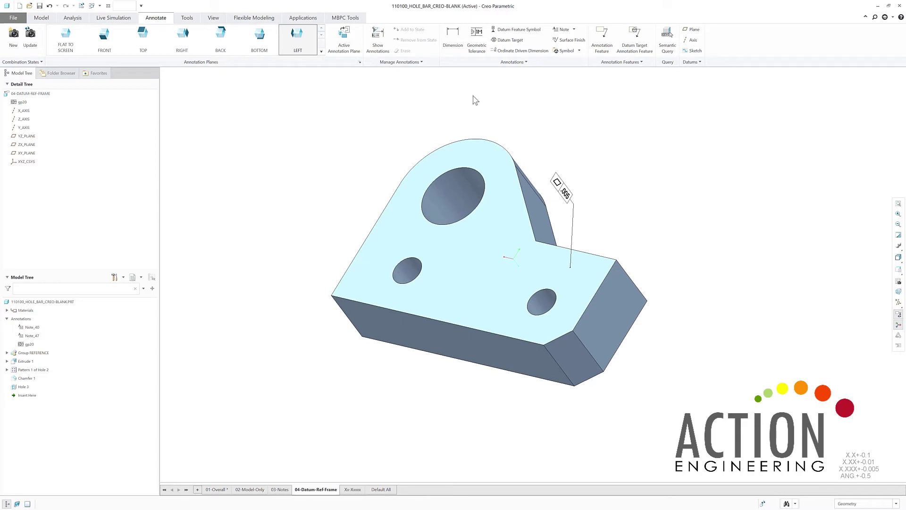
Attach datum feature symbol A to the flatness frame and add the large face with the holes as its reference.
{"action": "left_click", "coordinate": [510, 31]}
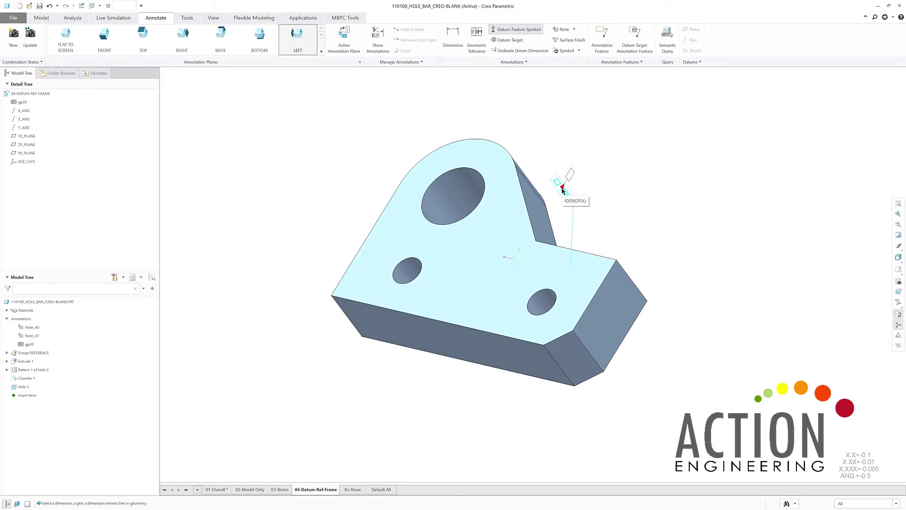
{"action": "left_click", "coordinate": [562, 189]}
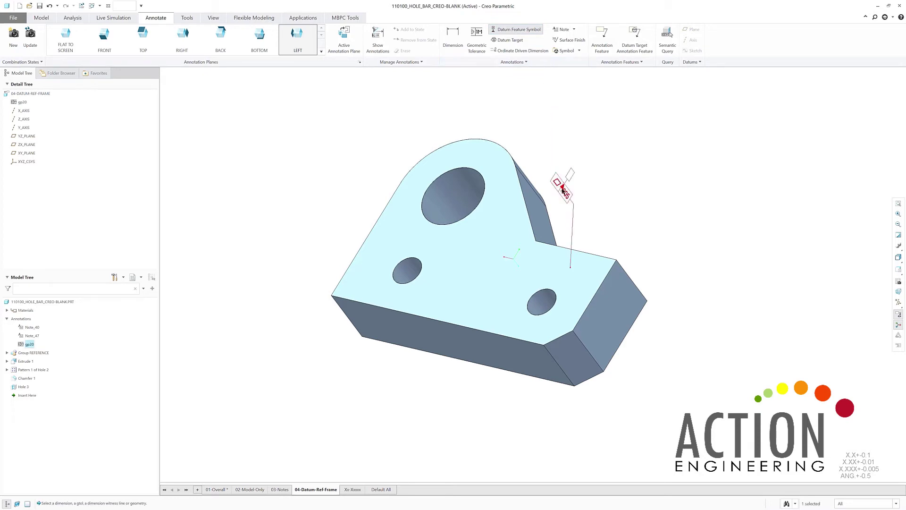
{"action": "middle_click", "coordinate": [546, 214]}
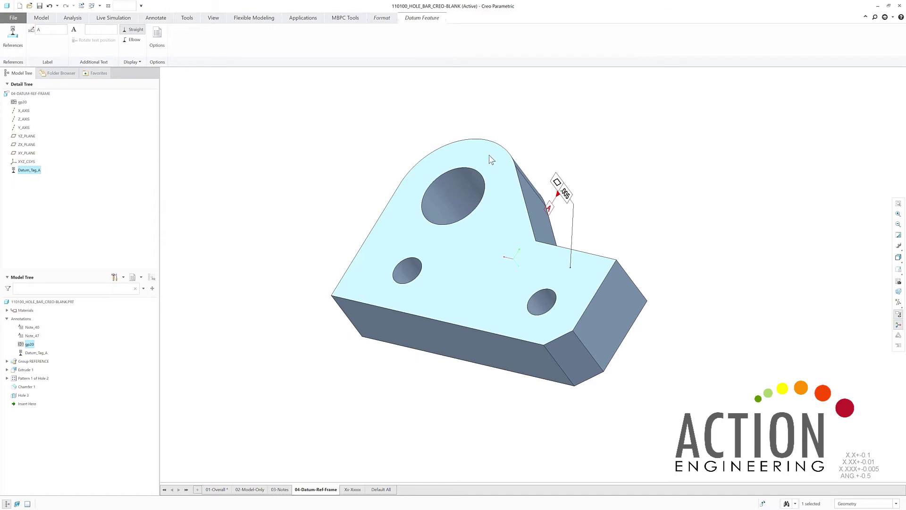
{"action": "left_click", "coordinate": [25, 42]}
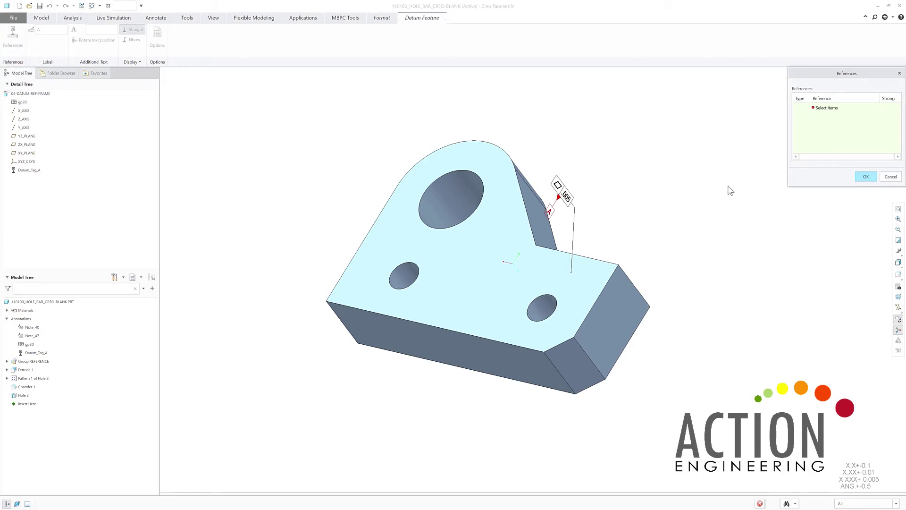
{"action": "left_click", "coordinate": [513, 251]}
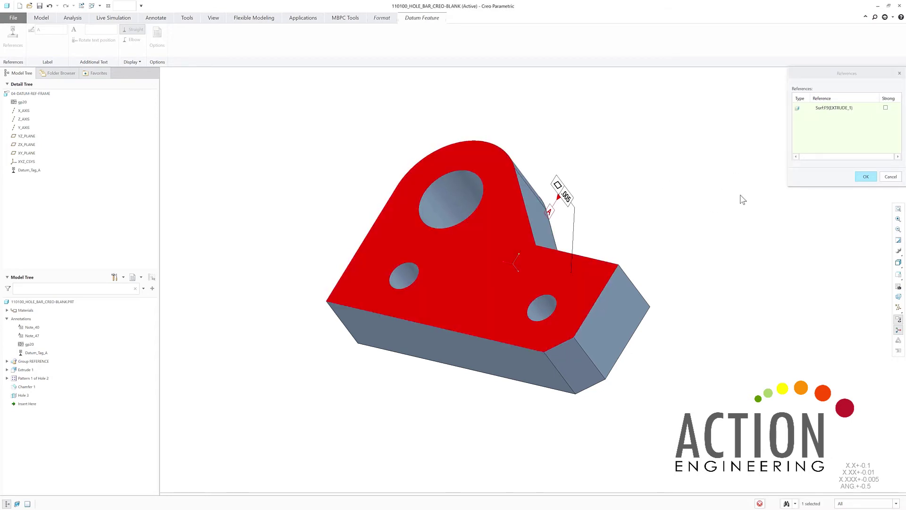
{"action": "left_click", "coordinate": [866, 177]}
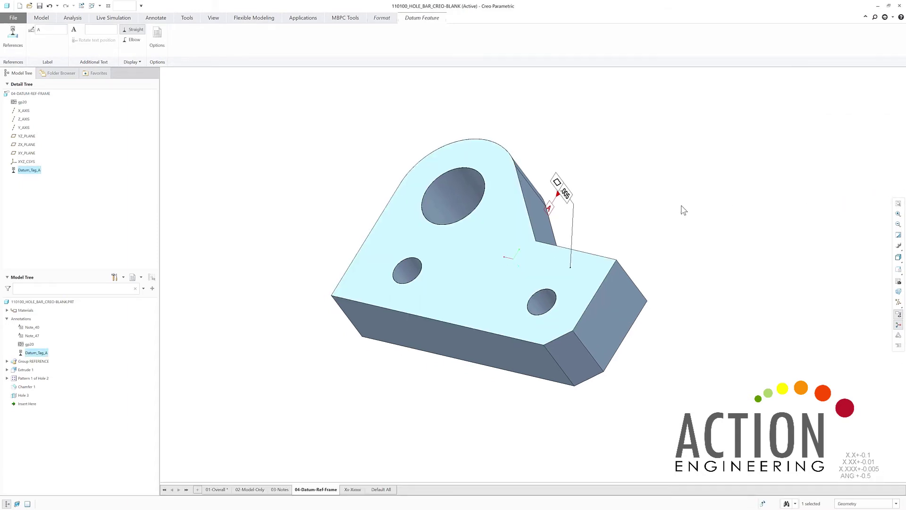
Move the flatness tolerance frame with its datum A symbol farther away from the part.
{"action": "left_click", "coordinate": [563, 189]}
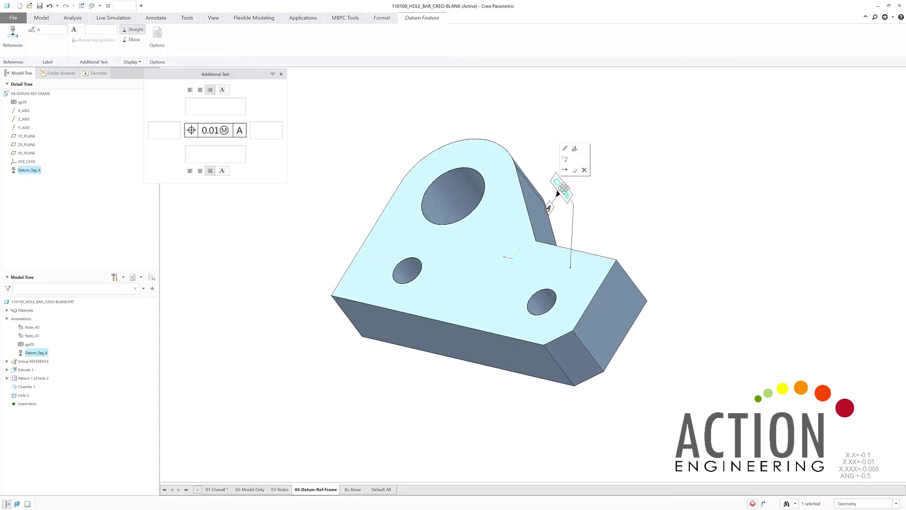
{"action": "left_click", "coordinate": [567, 182]}
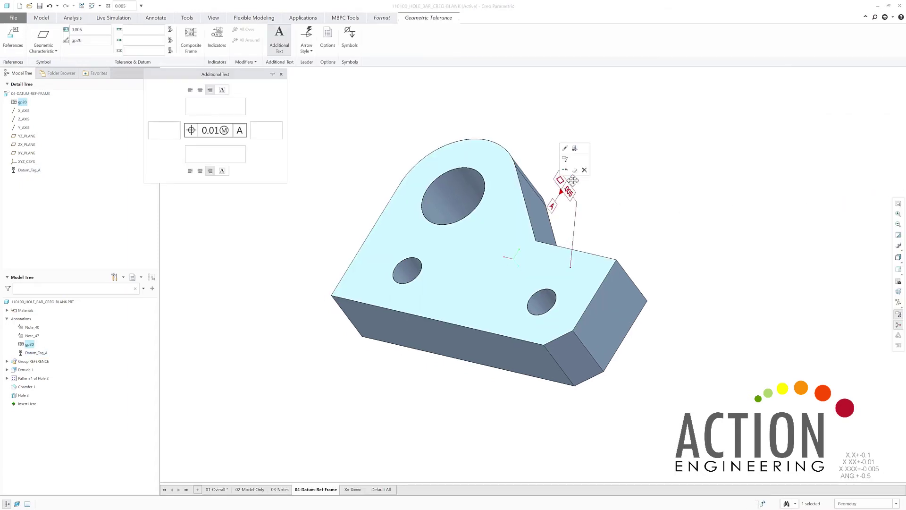
{"action": "left_click", "coordinate": [629, 217]}
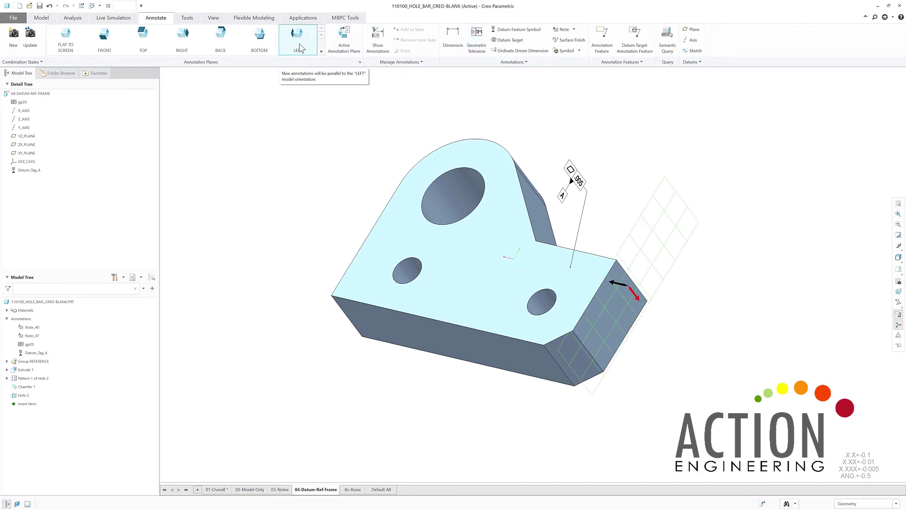
Place a 0.005 geometric tolerance on the short end face beside the chamfer, using the BOTTOM annotation plane.
{"action": "left_click", "coordinate": [267, 50]}
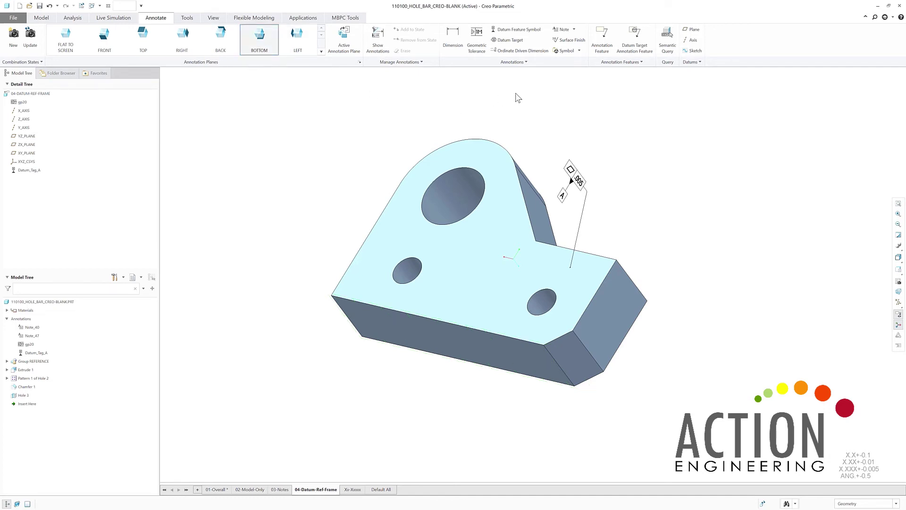
{"action": "left_click", "coordinate": [478, 45]}
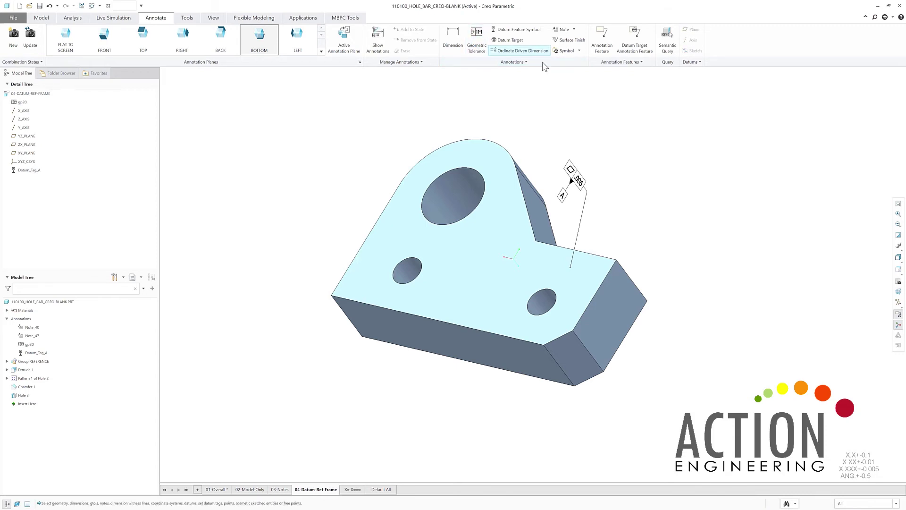
{"action": "left_click", "coordinate": [619, 313]}
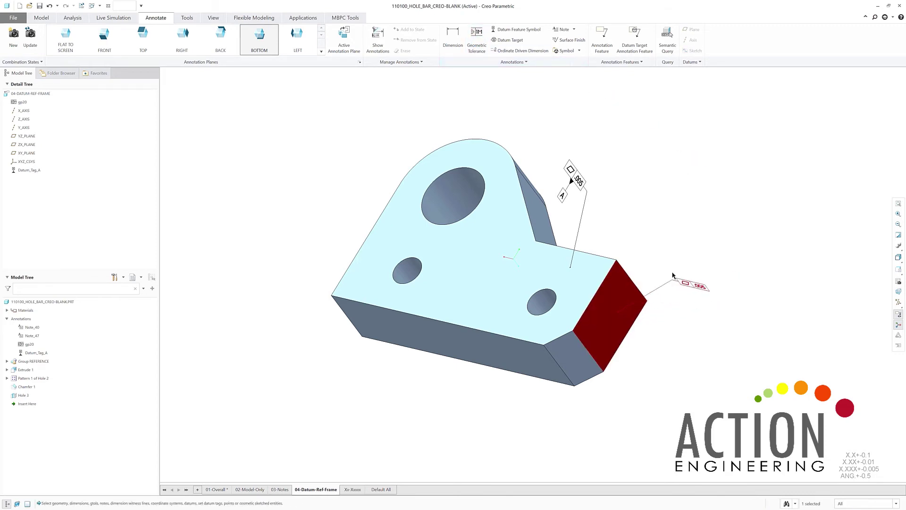
{"action": "middle_click", "coordinate": [671, 270]}
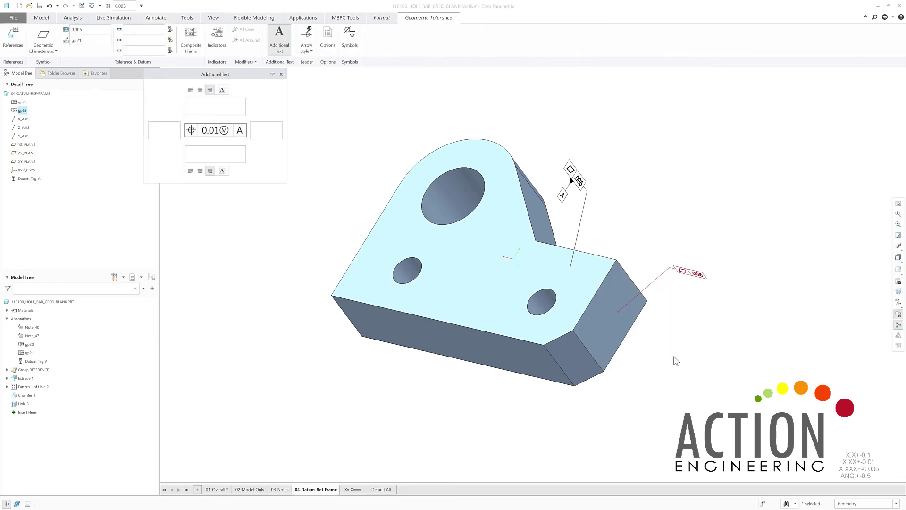
Change the end face's tolerance to perpendicularity and set A as its primary datum reference.
{"action": "left_click", "coordinate": [51, 52]}
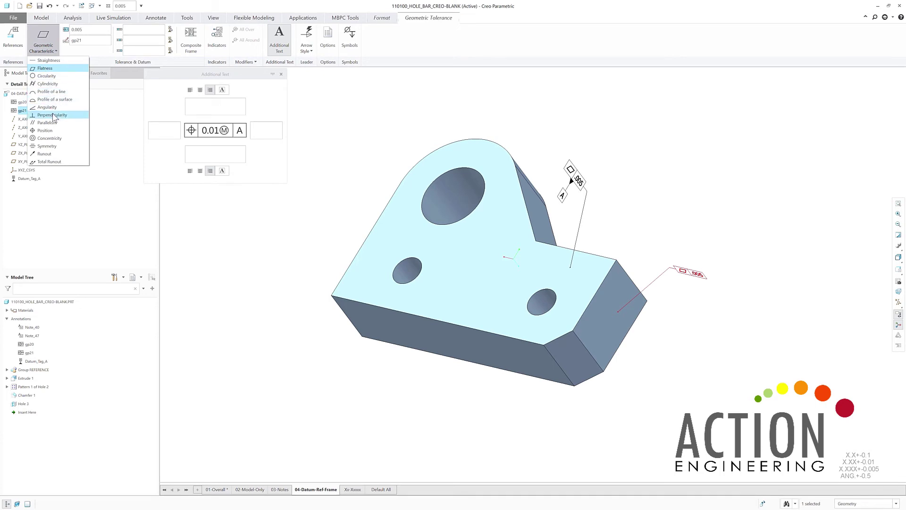
{"action": "left_click", "coordinate": [52, 115]}
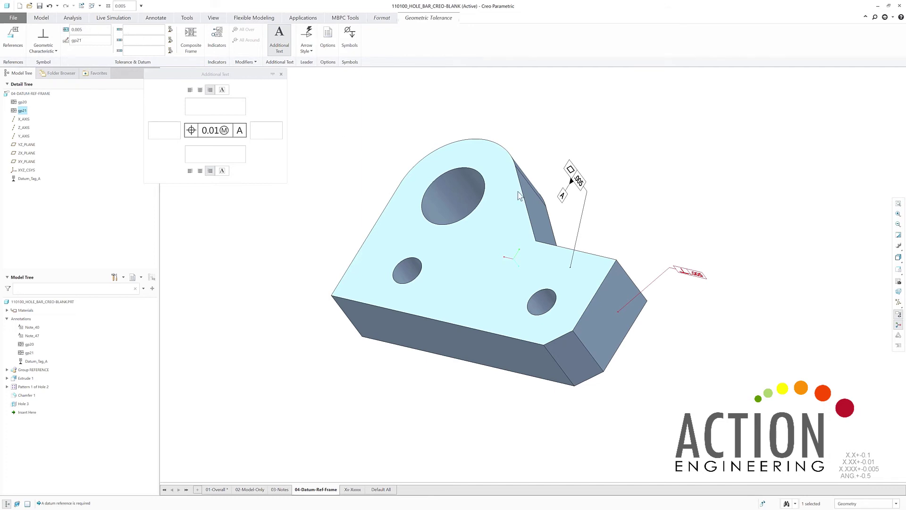
{"action": "scroll", "coordinate": [708, 295], "scroll_direction": "up", "scroll_amount": 4}
{"action": "scroll", "coordinate": [678, 280], "scroll_direction": "up", "scroll_amount": 2}
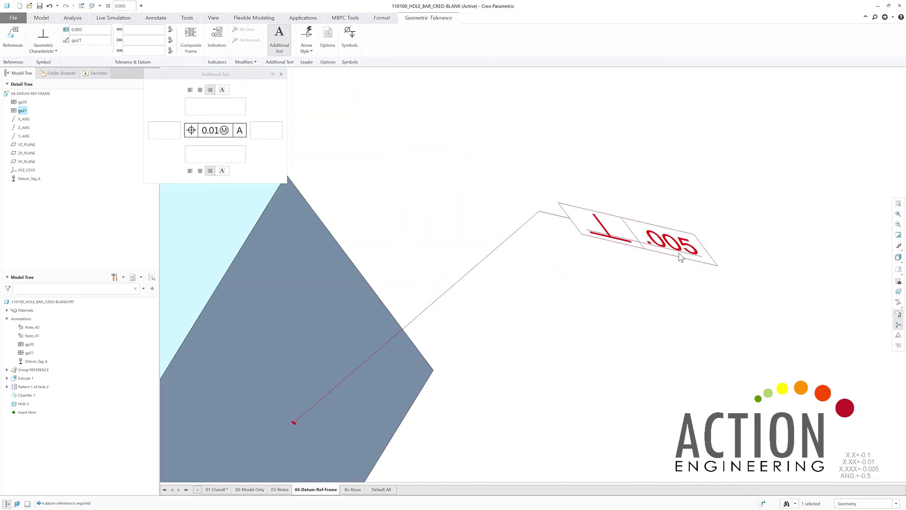
{"action": "scroll", "coordinate": [639, 280], "scroll_direction": "down", "scroll_amount": 2}
{"action": "scroll", "coordinate": [642, 289], "scroll_direction": "down", "scroll_amount": 4}
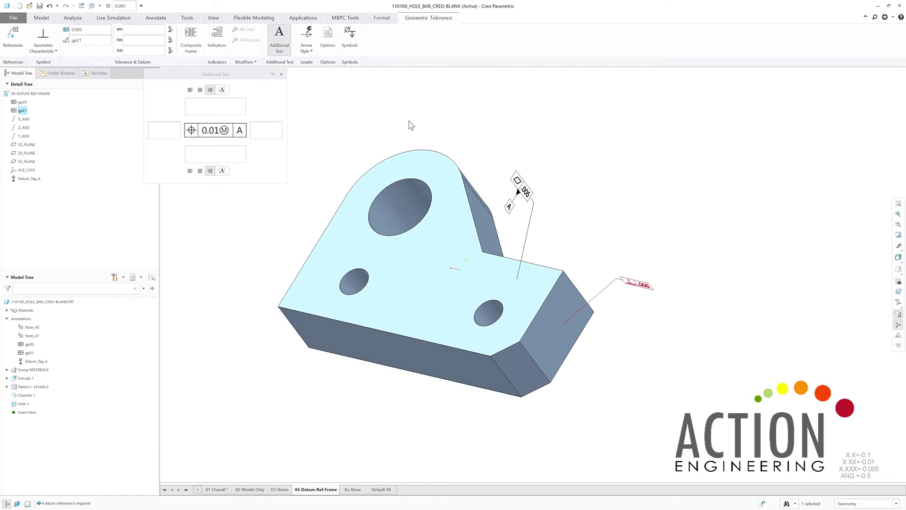
{"action": "left_click", "coordinate": [147, 43]}
{"action": "left_click", "coordinate": [436, 119]}
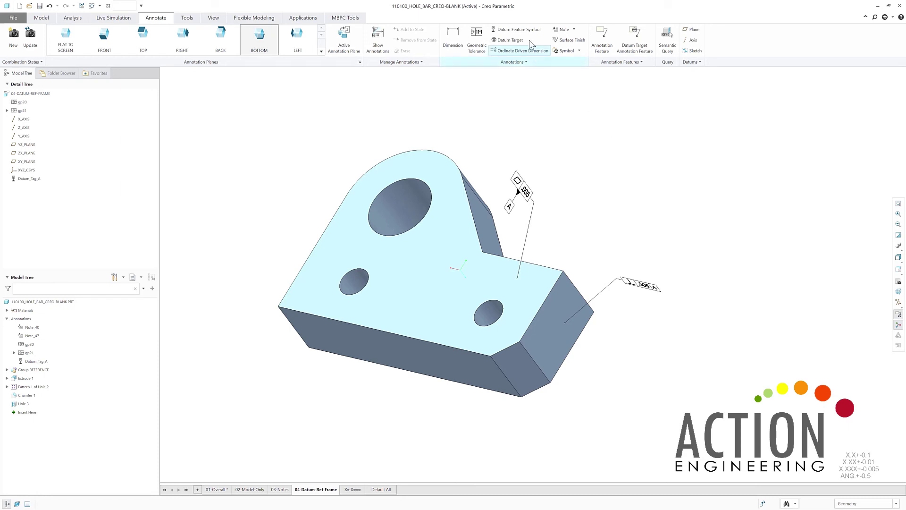
Attach datum feature symbol B to the perpendicularity frame and add the short end face as its reference.
{"action": "left_click", "coordinate": [518, 29]}
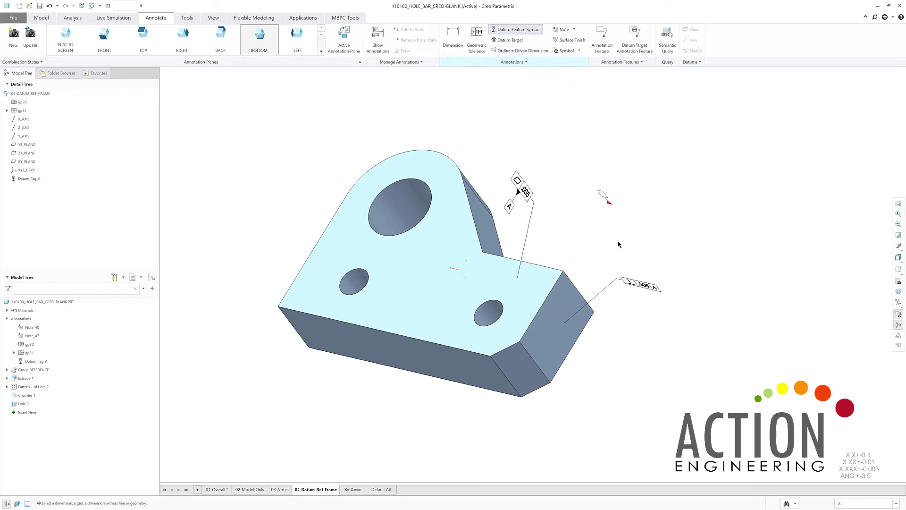
{"action": "left_click", "coordinate": [641, 288]}
{"action": "left_click", "coordinate": [634, 297]}
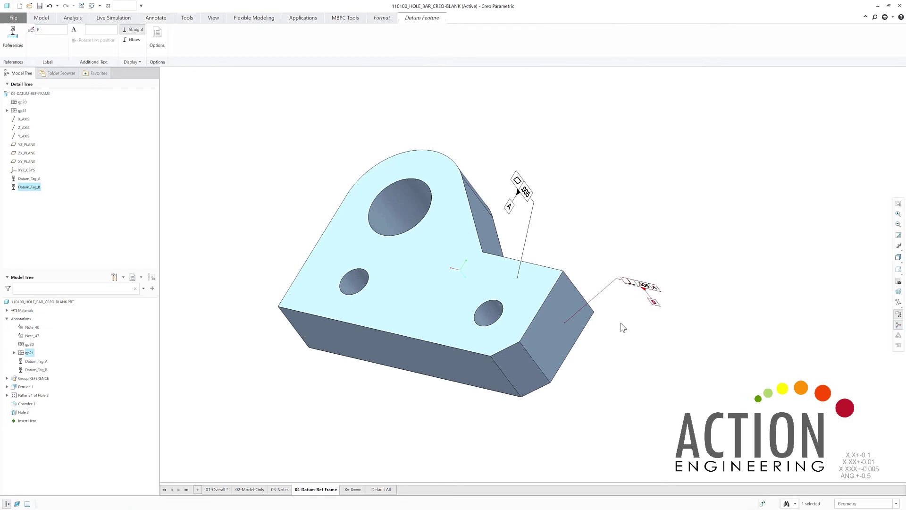
{"action": "left_click", "coordinate": [14, 38]}
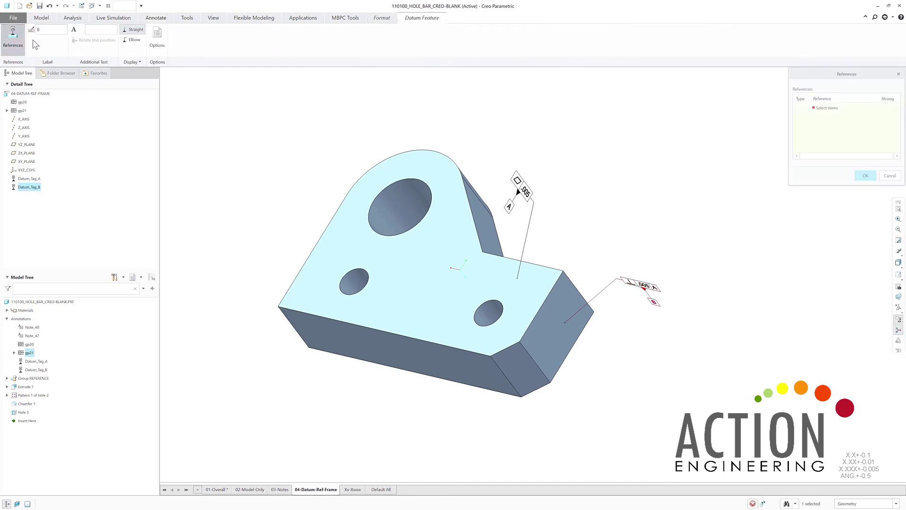
{"action": "left_click", "coordinate": [560, 310]}
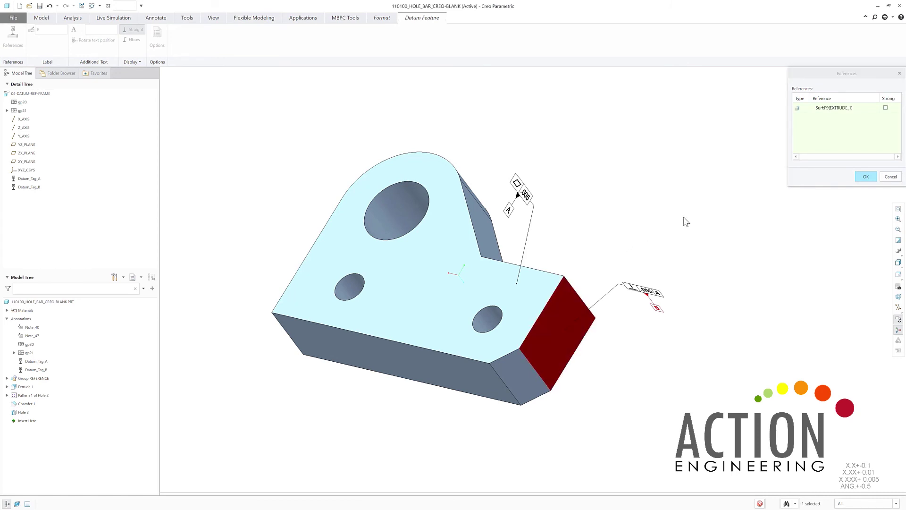
{"action": "left_click", "coordinate": [865, 177]}
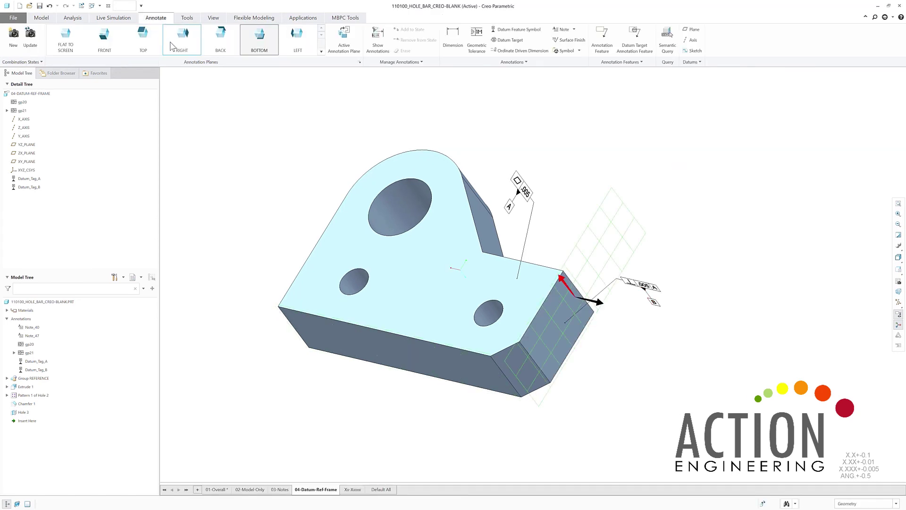
Place a 0.005 perpendicularity tolerance to datums A and B on the long side face in the LEFT annotation plane, with datum feature symbol C.
{"action": "left_click", "coordinate": [297, 40]}
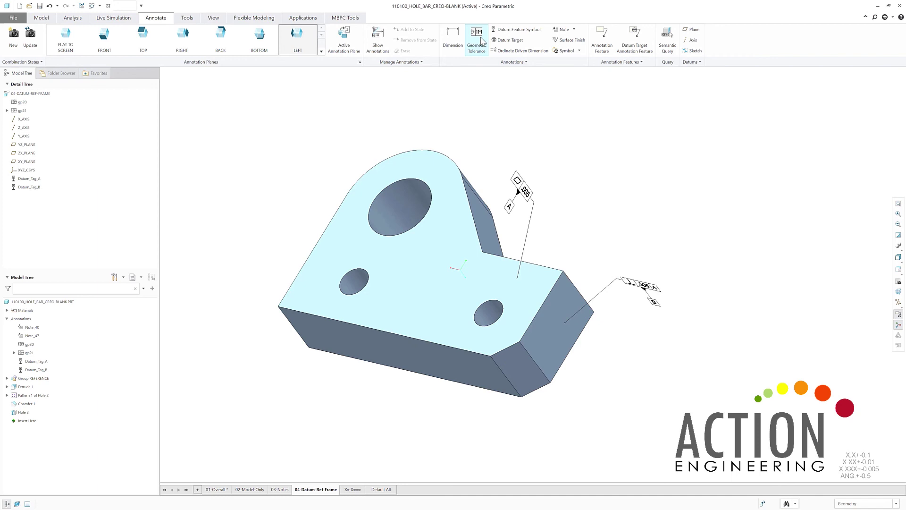
{"action": "left_click", "coordinate": [480, 39]}
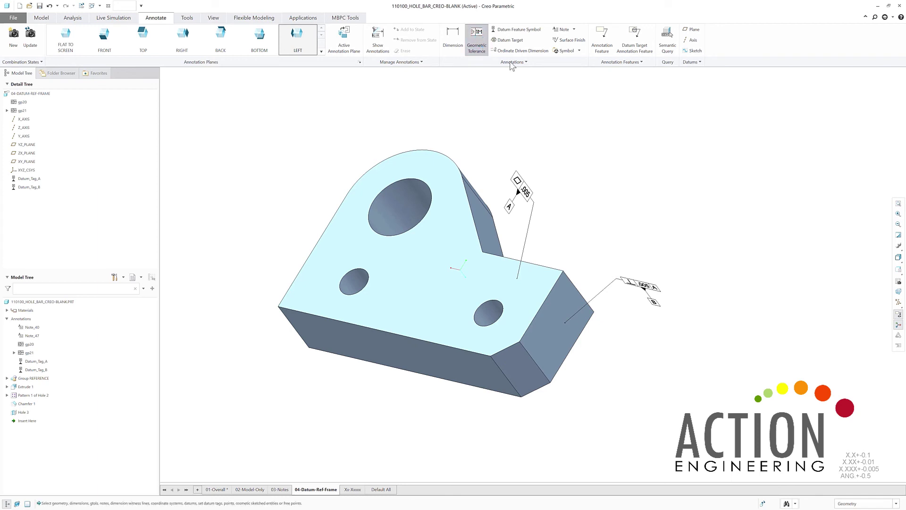
{"action": "left_click", "coordinate": [409, 353]}
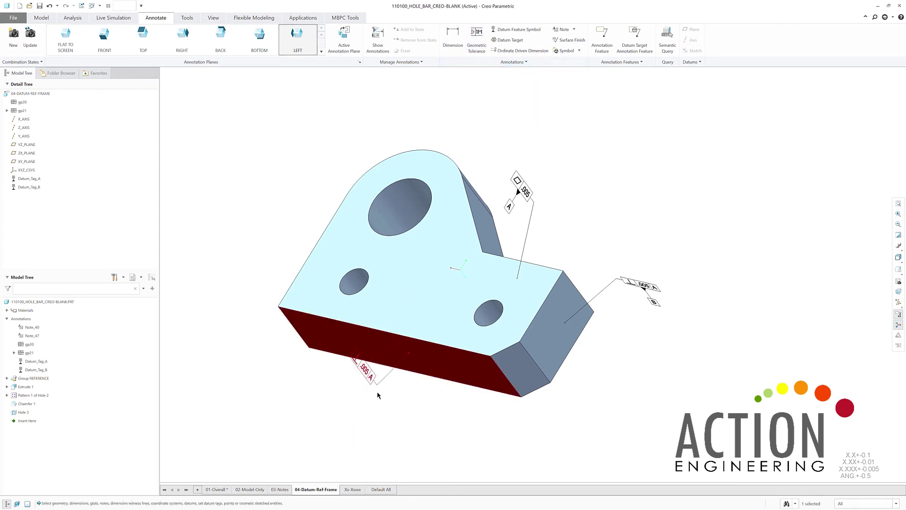
{"action": "middle_click", "coordinate": [409, 406]}
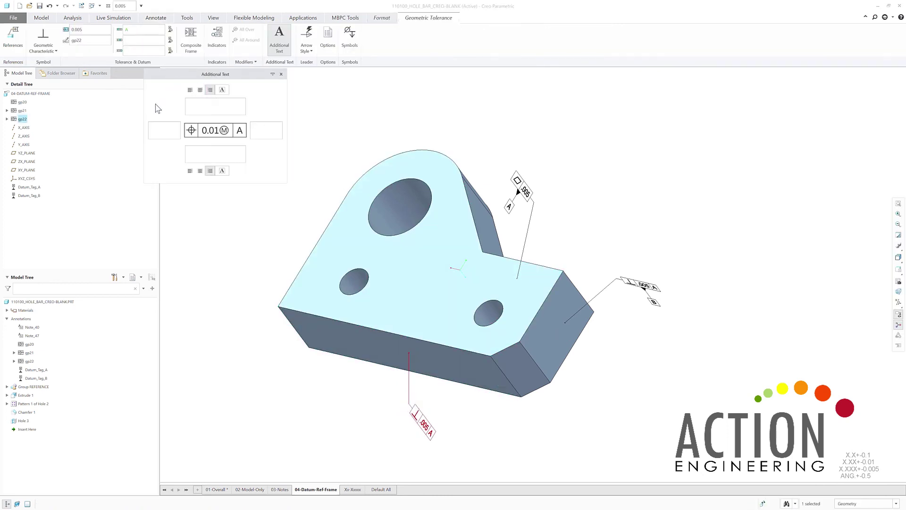
{"action": "left_click", "coordinate": [142, 39]}
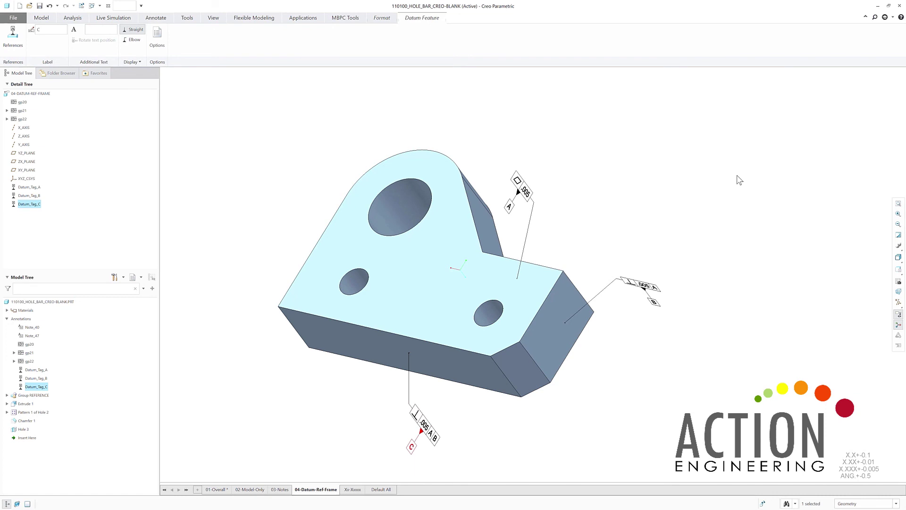
{"action": "middle_click", "coordinate": [734, 184]}
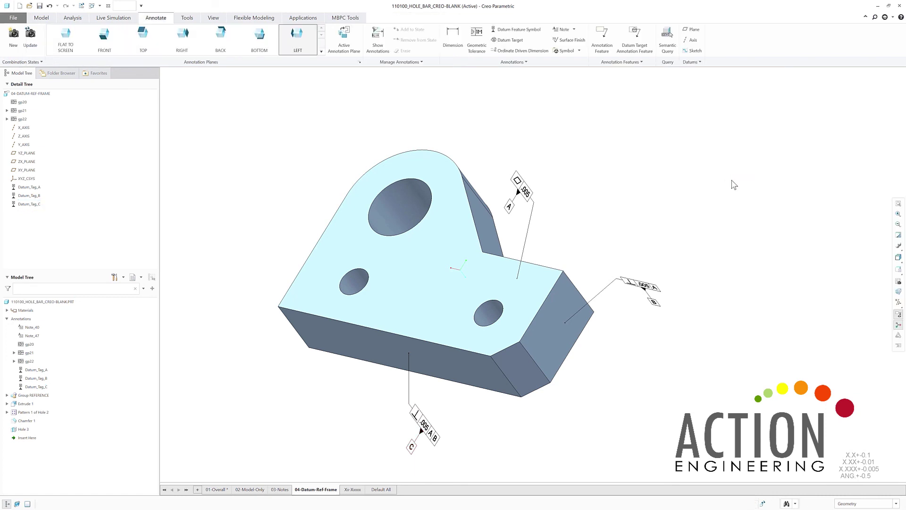